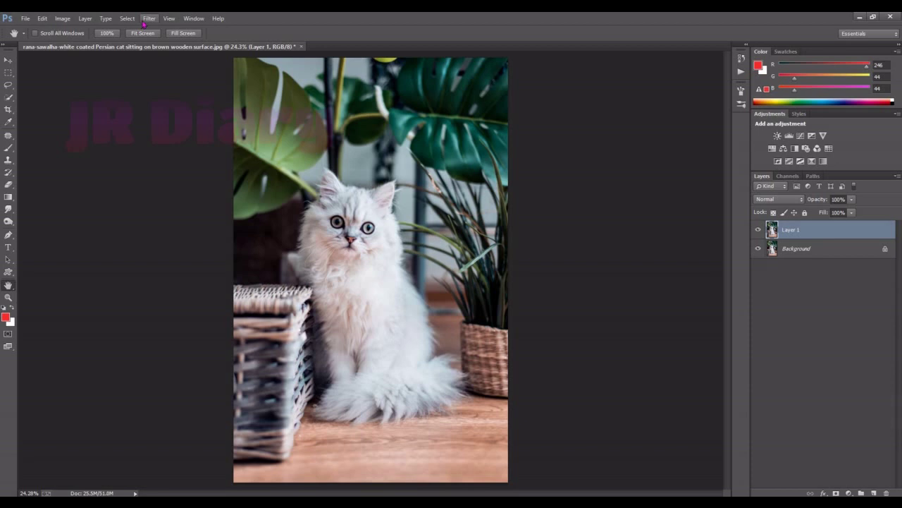
# - Show the Filter menu's list of filters for Layer 1 of the cat photo
pyautogui.click(143, 24)
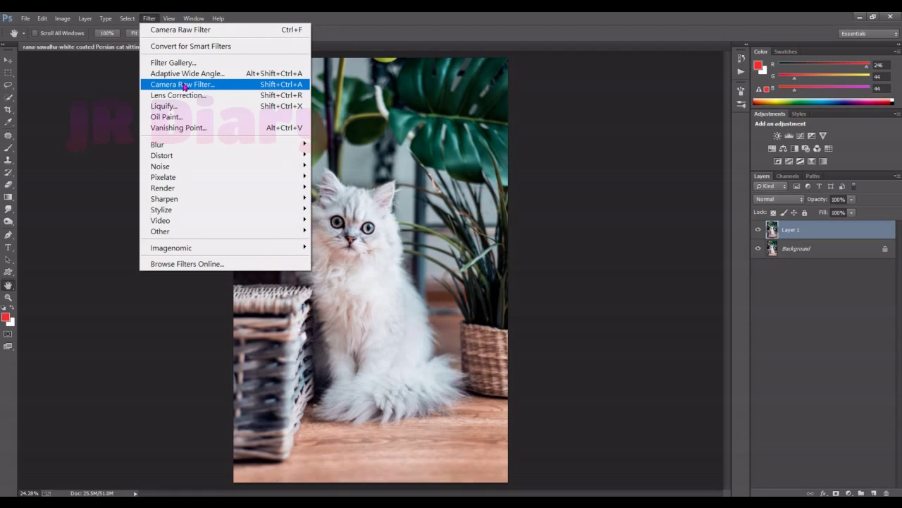
# - Launch the Camera Raw Filter on the duplicated Layer 1
pyautogui.click(184, 86)
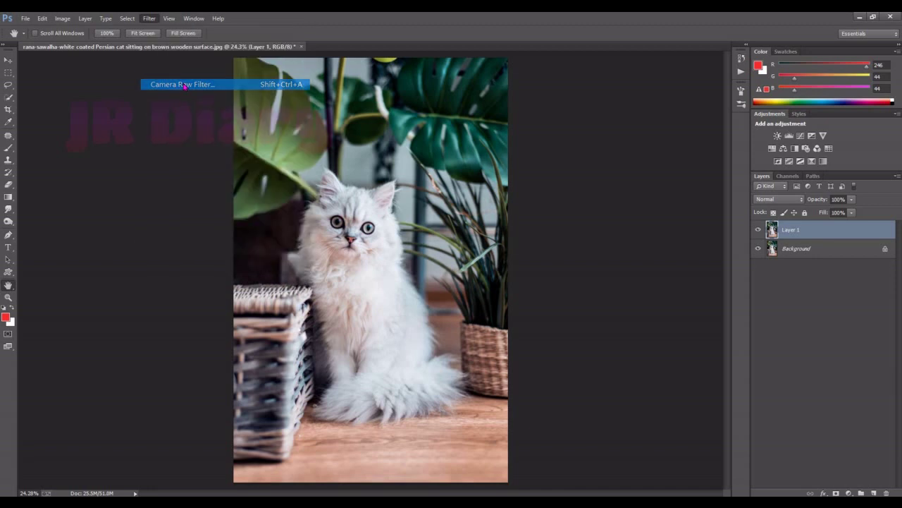